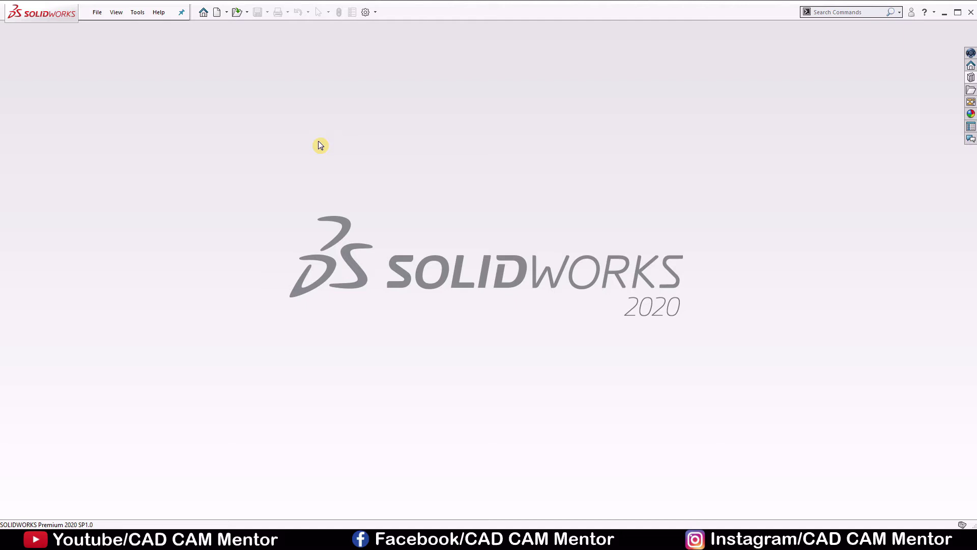
# - Open the Toolbox in the Design Library and check that the SOLIDWORKS Toolbox Library add-in is enabled
pyautogui.click(970, 78)
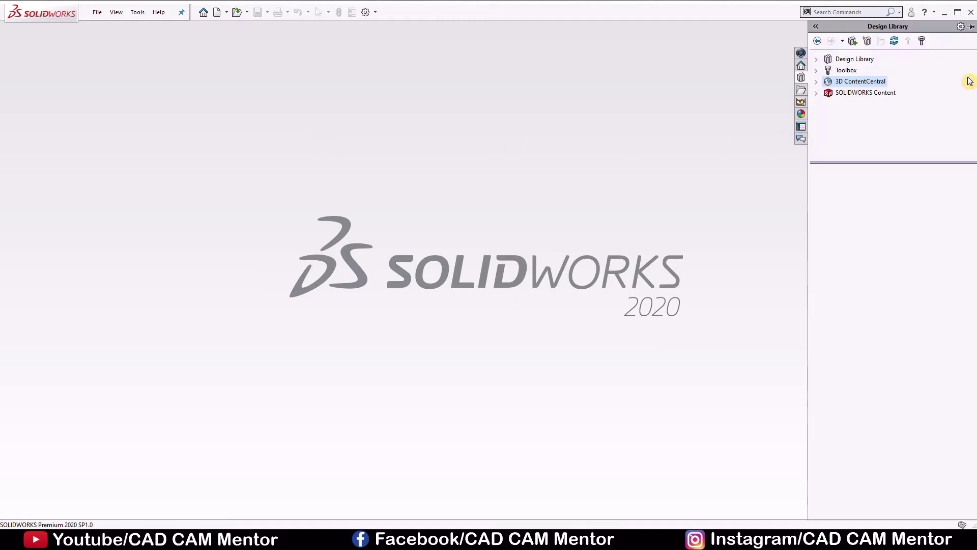
pyautogui.click(845, 70)
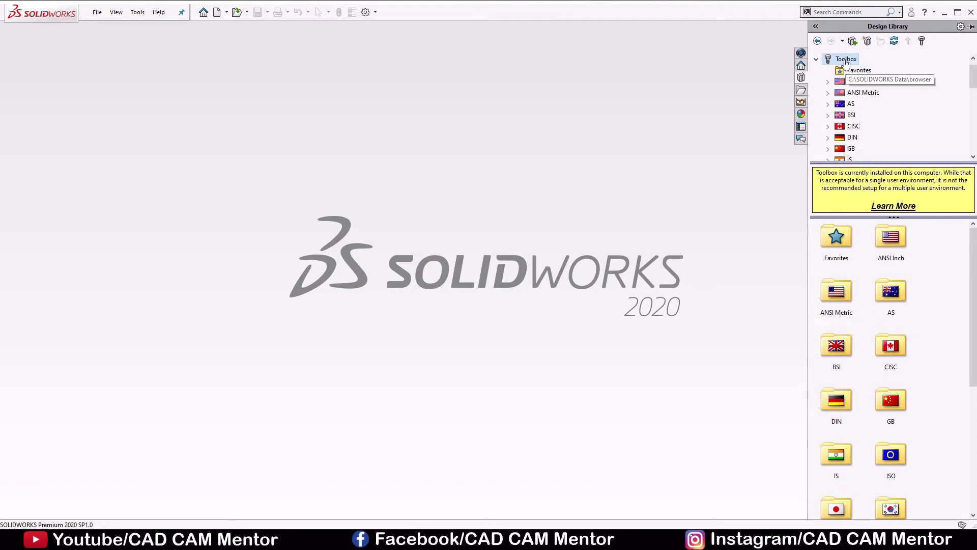
pyautogui.click(375, 12)
pyautogui.click(385, 38)
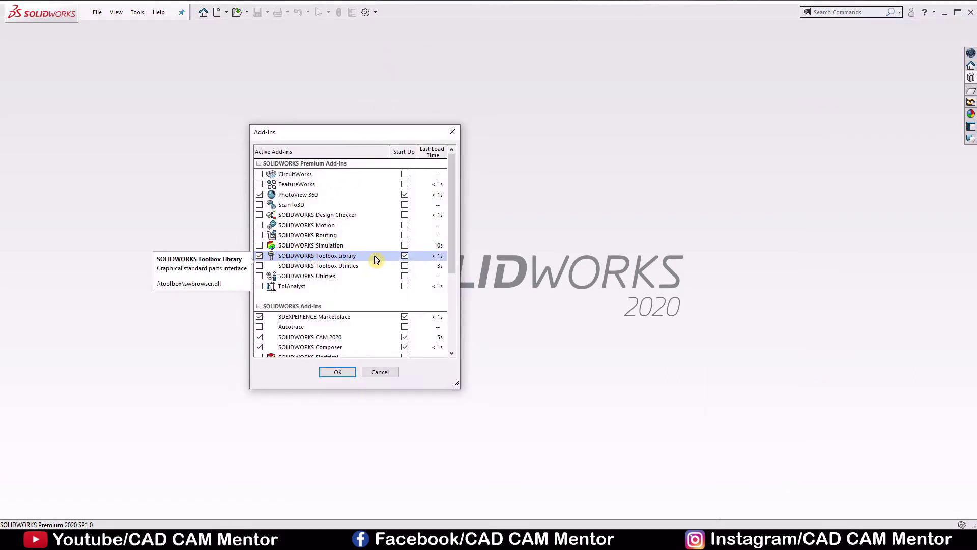
pyautogui.click(338, 371)
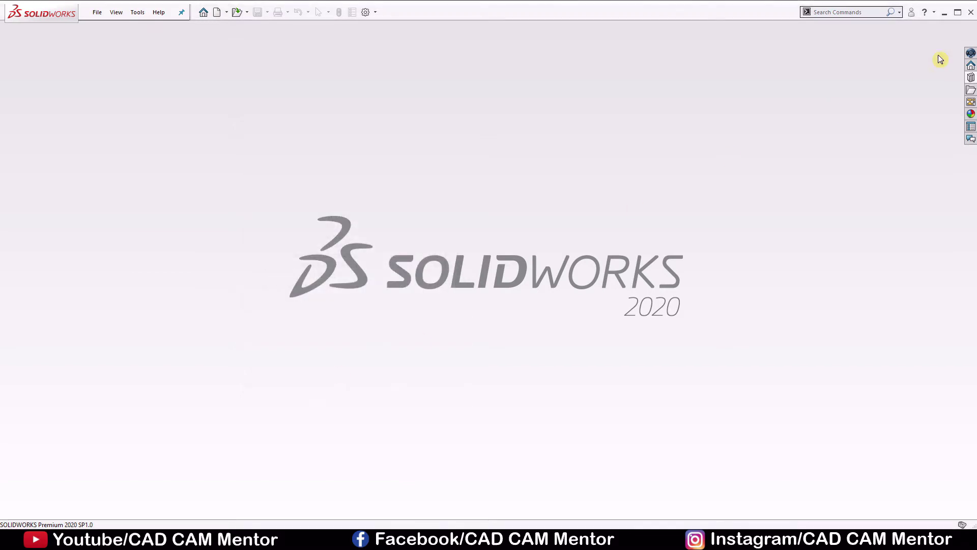
# - Create a Helical Gear part from the Toolbox's ISO power transmission gears
pyautogui.click(972, 79)
pyautogui.scroll(-2, 894, 349)
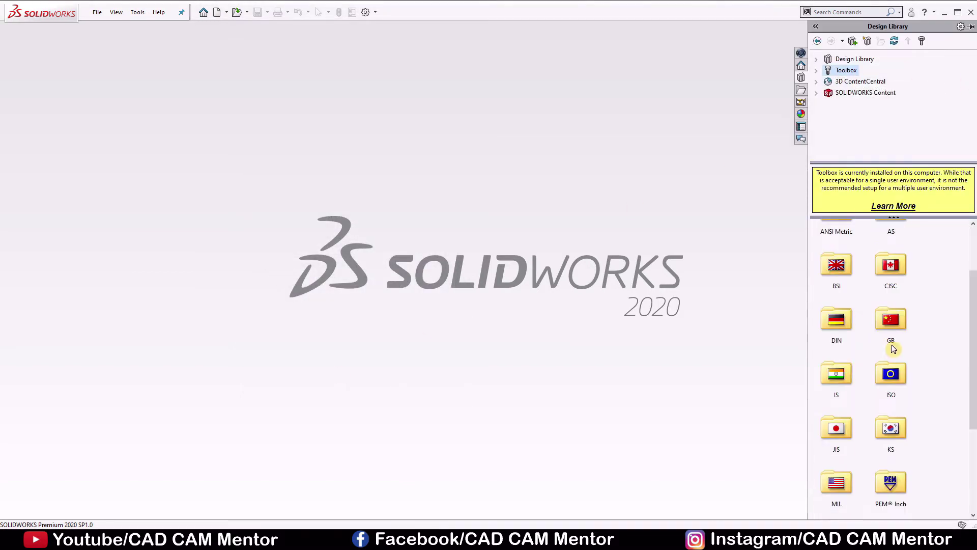
pyautogui.doubleClick(890, 376)
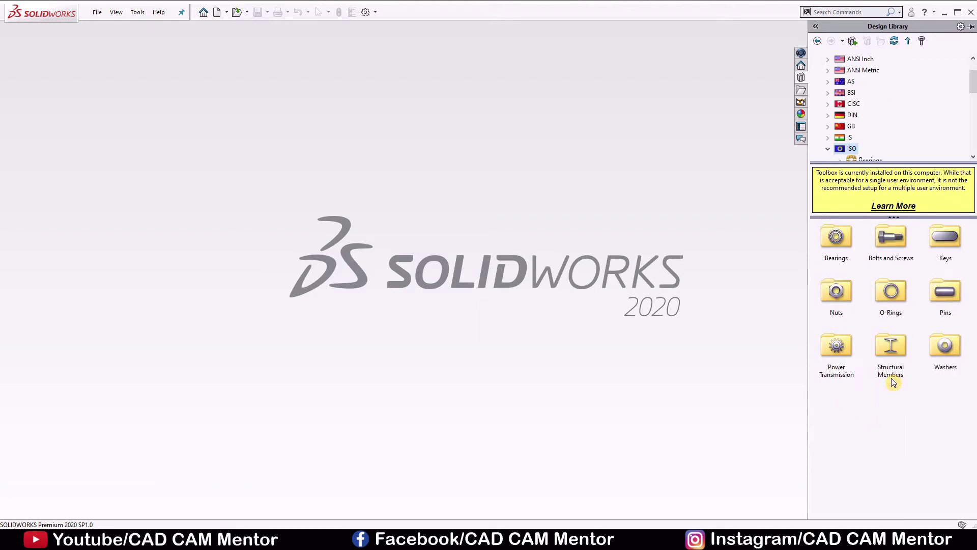
pyautogui.doubleClick(838, 349)
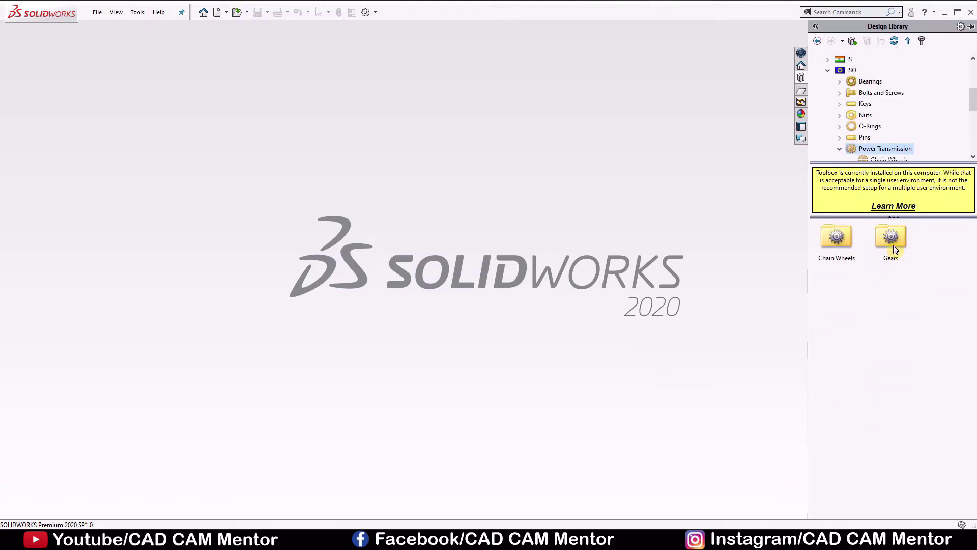
pyautogui.doubleClick(899, 239)
pyautogui.rightClick(838, 236)
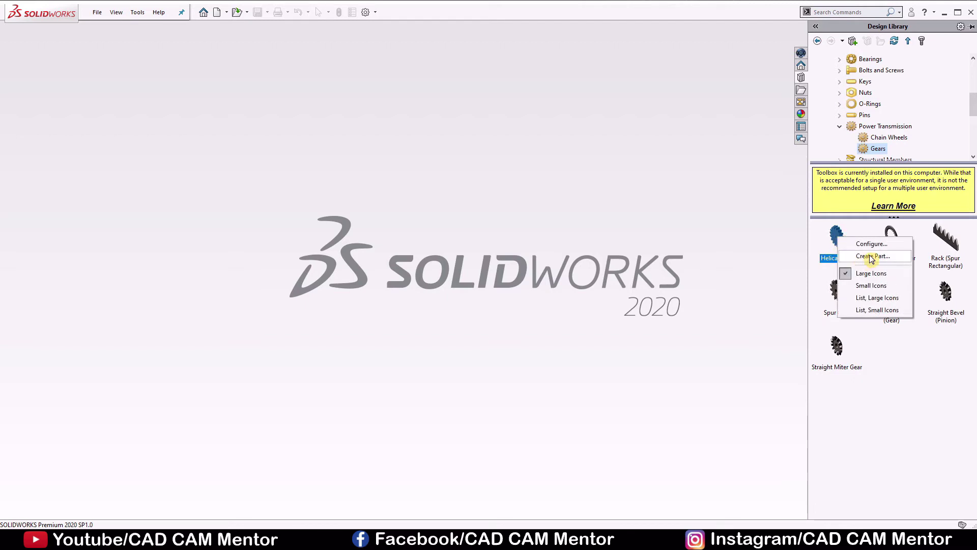
pyautogui.click(872, 257)
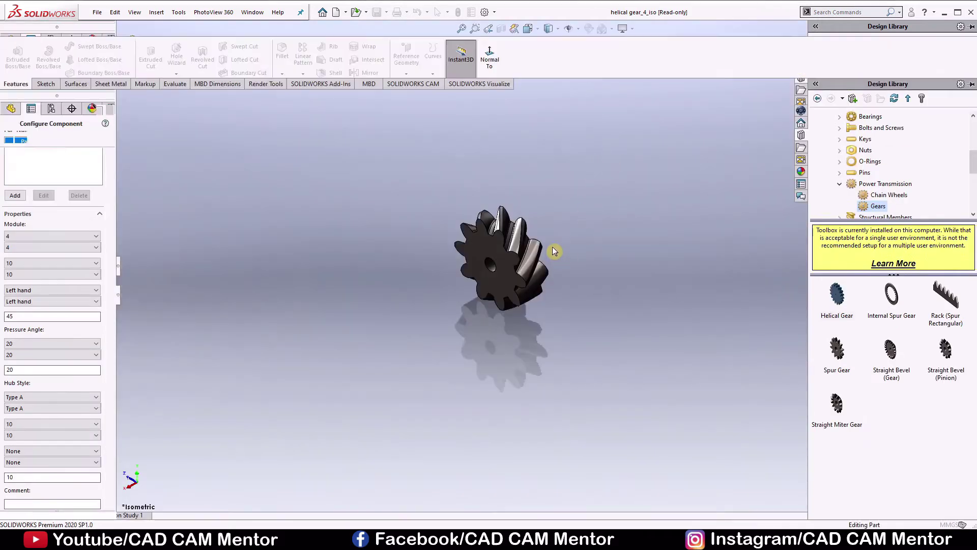
# - Set the helical gear's module to 5 and its number of teeth to 20
pyautogui.scroll(-5, 527, 275)
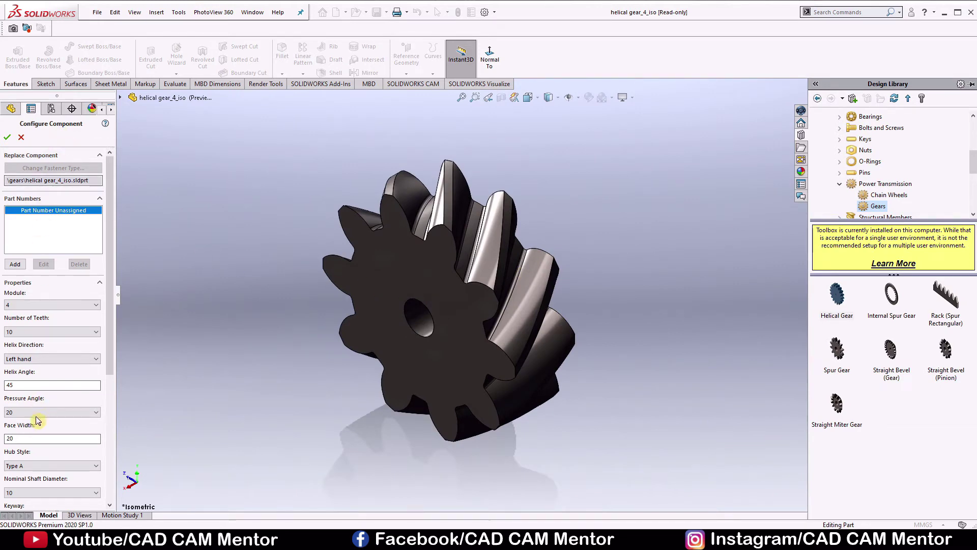
pyautogui.click(69, 305)
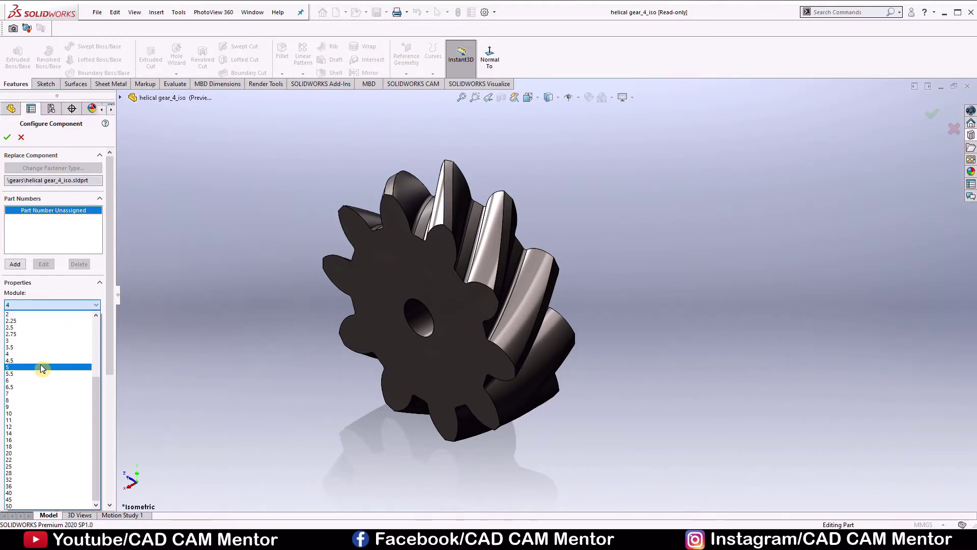
pyautogui.click(41, 366)
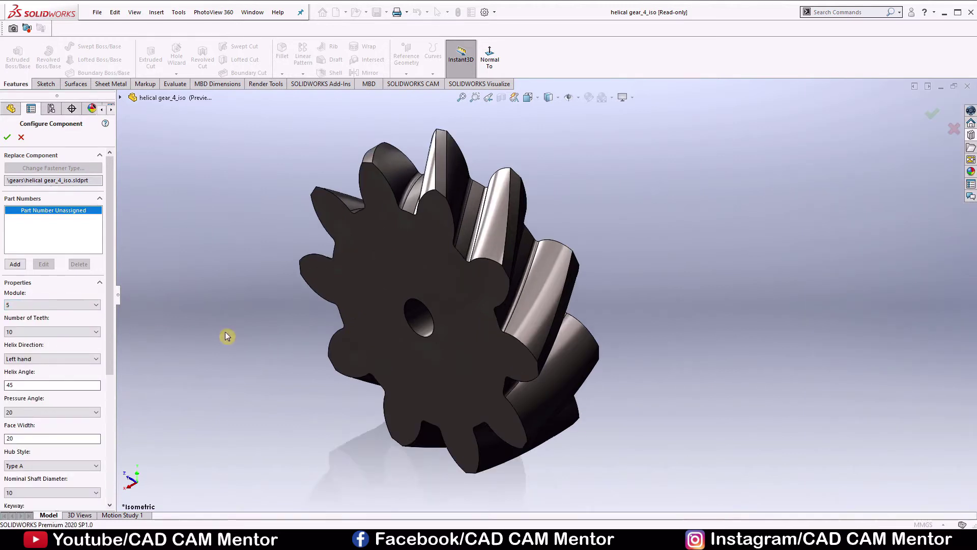
pyautogui.click(51, 331)
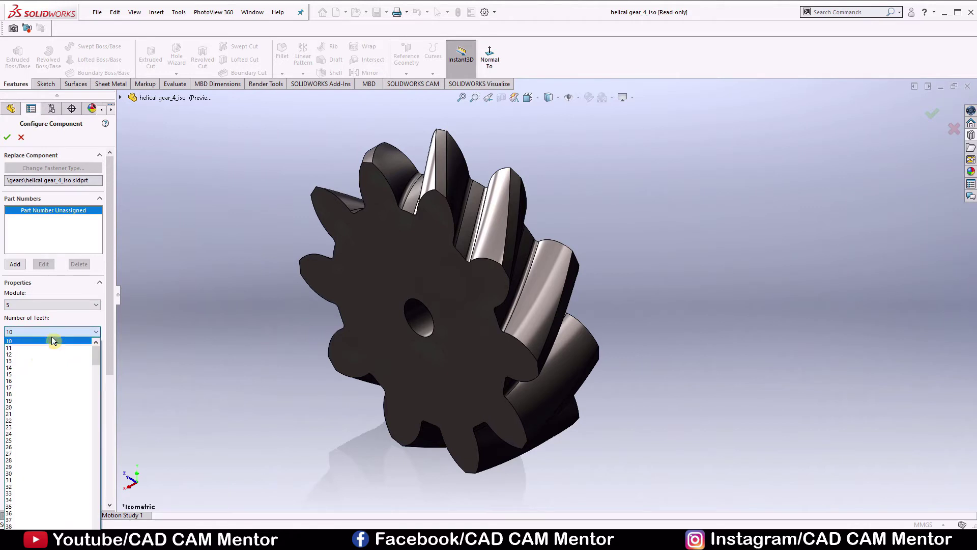
pyautogui.scroll(-2, 33, 366)
pyautogui.click(37, 367)
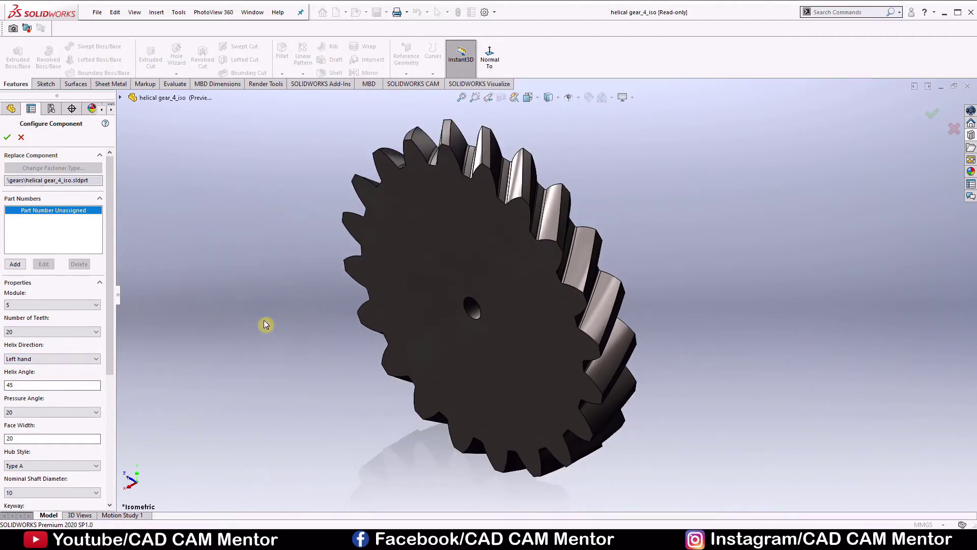
# - Temporarily show the gear's temporary axis and examine the slant of the teeth relative to it
pyautogui.click(578, 97)
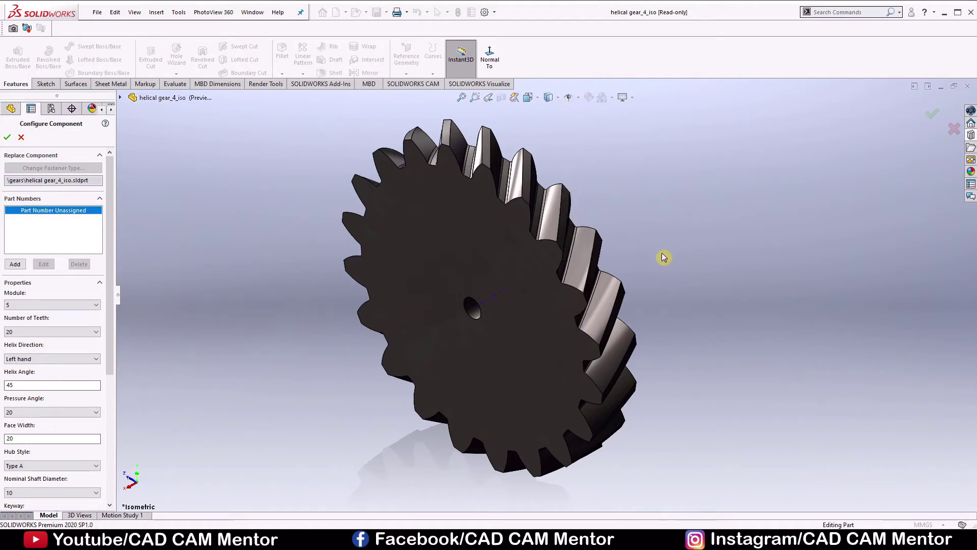
pyautogui.moveTo(663, 257); pyautogui.dragTo(460, 244, button='middle')
pyautogui.scroll(4, 497, 301)
pyautogui.scroll(3, 517, 302)
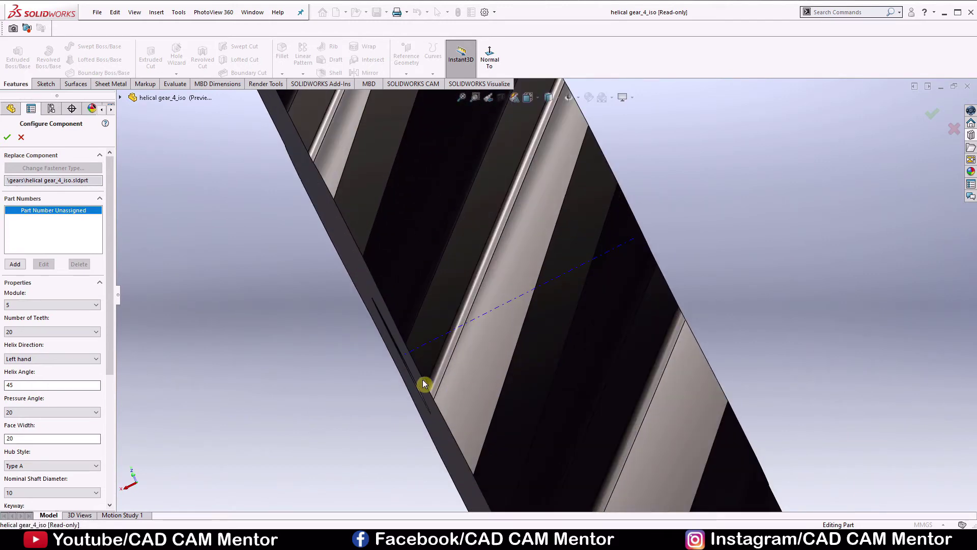
pyautogui.scroll(-2, 505, 343)
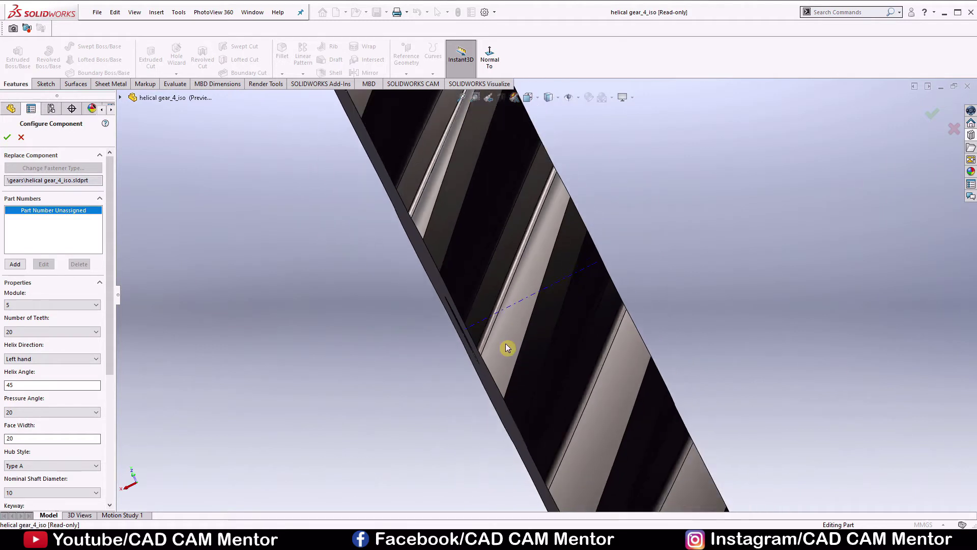
pyautogui.click(572, 96)
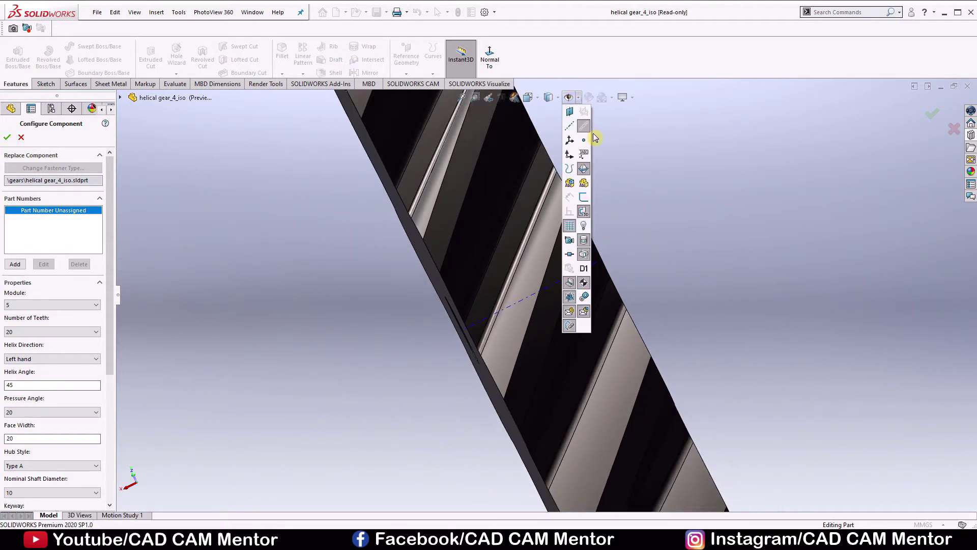
# - Set the gear's face width to 40 and its hub style to Type C
pyautogui.moveTo(386, 311); pyautogui.dragTo(494, 288, button='middle')
pyautogui.scroll(3, 494, 288)
pyautogui.moveTo(112, 349); pyautogui.dragTo(109, 426)
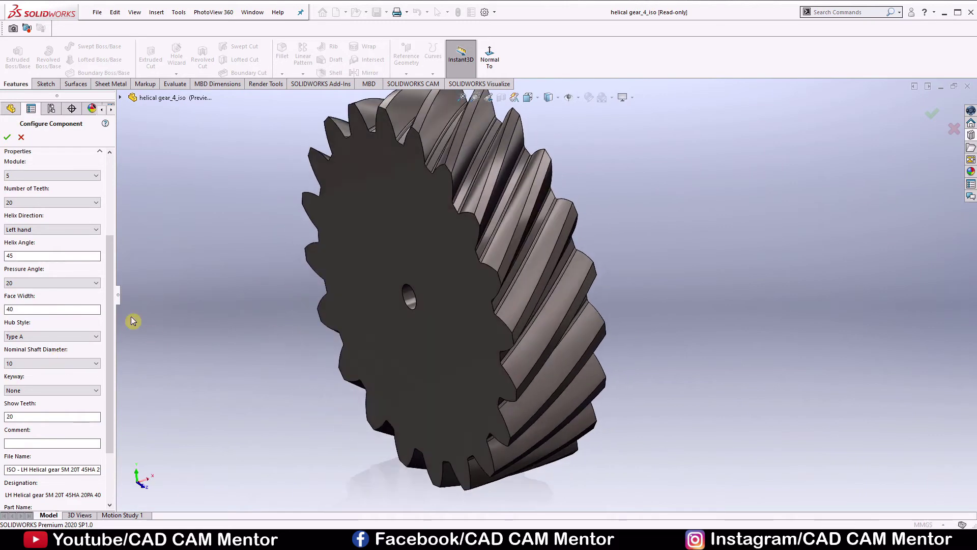
pyautogui.click(81, 336)
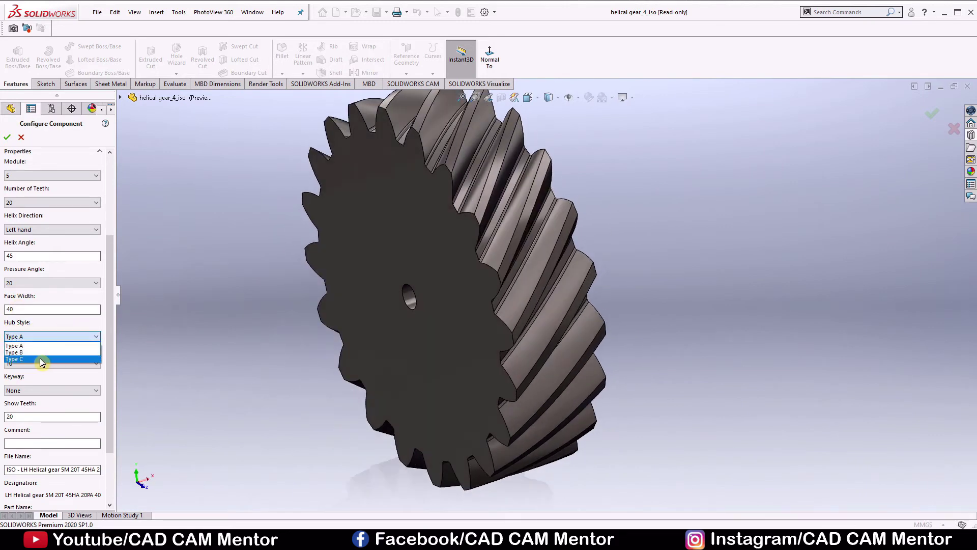
pyautogui.click(40, 358)
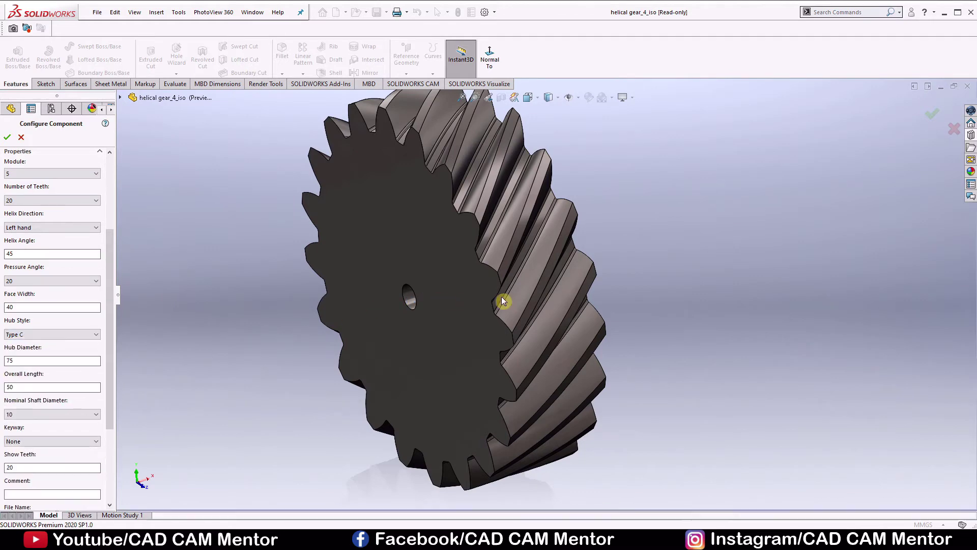
pyautogui.moveTo(647, 277); pyautogui.dragTo(331, 304, button='middle')
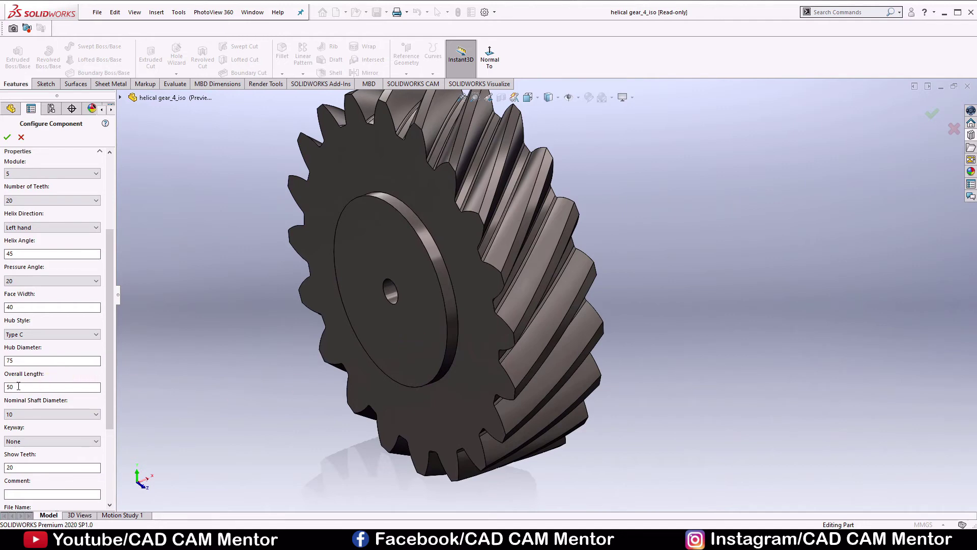
# - Set the nominal shaft diameter to 30 with a Rectangular(1) keyway and finish the gear configuration
pyautogui.moveTo(113, 378); pyautogui.dragTo(105, 432)
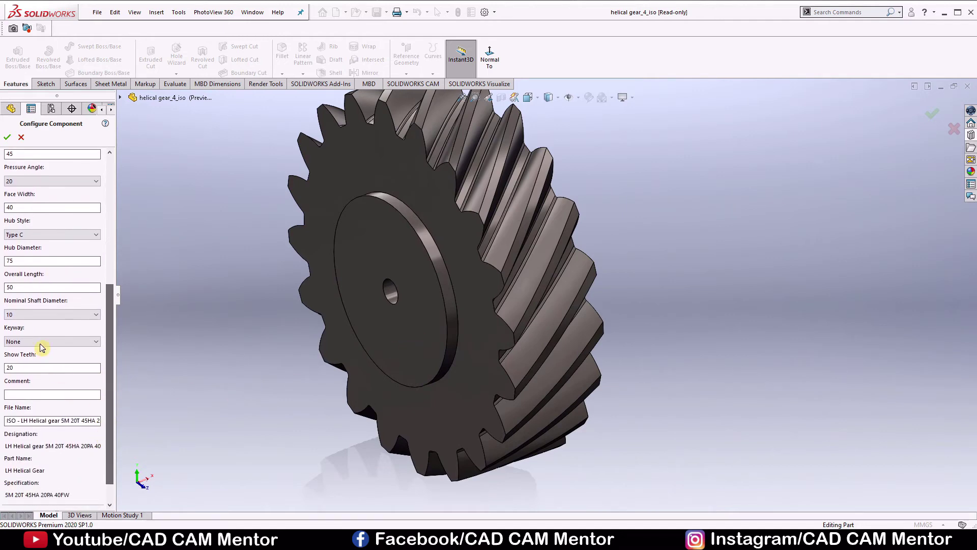
pyautogui.click(96, 314)
pyautogui.scroll(-2, 35, 407)
pyautogui.click(43, 385)
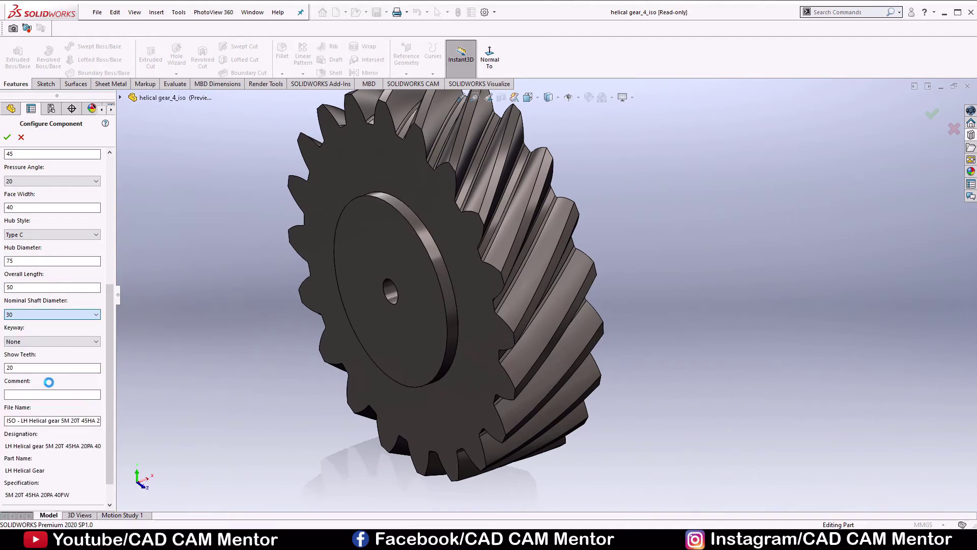
pyautogui.click(89, 342)
pyautogui.click(24, 358)
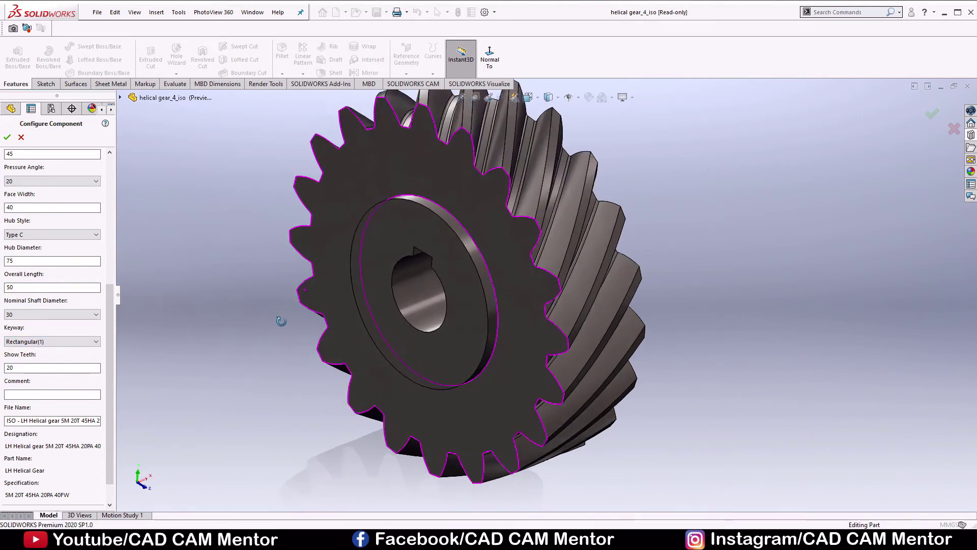
pyautogui.scroll(-2, 431, 284)
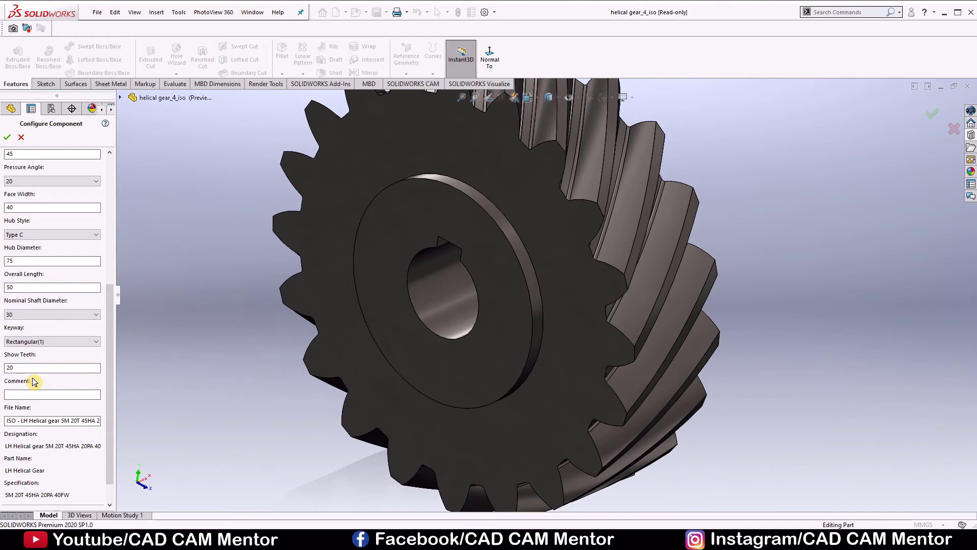
pyautogui.click(7, 137)
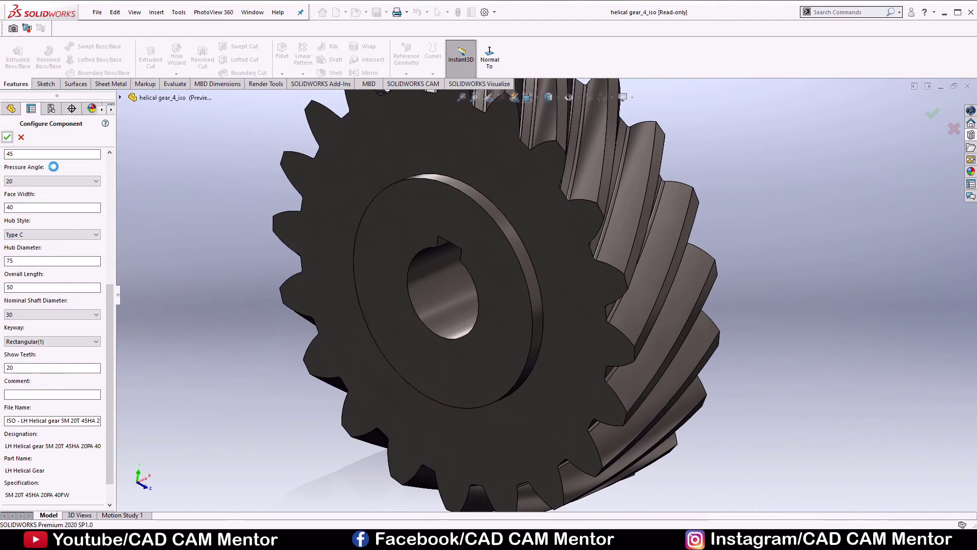
# - Apply the 3 Point Faded scene as the gear's background
pyautogui.click(612, 97)
pyautogui.click(621, 111)
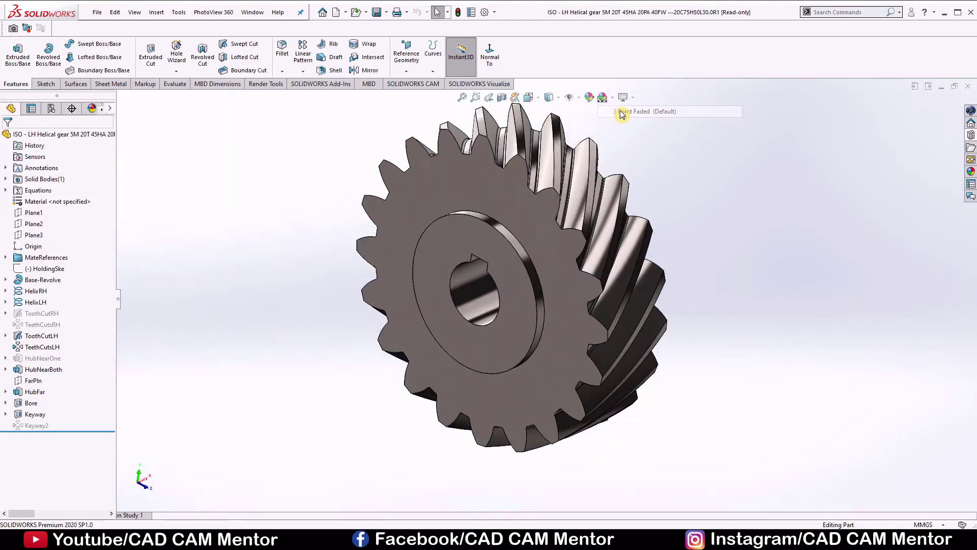
pyautogui.scroll(-2, 721, 156)
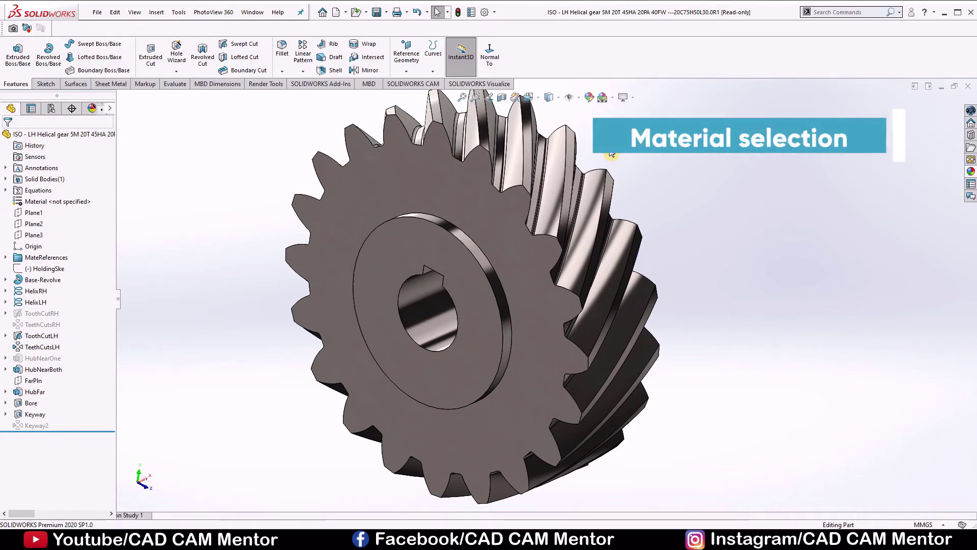
# - Apply the polished steel appearance from the metal appearances to the gear
pyautogui.click(970, 172)
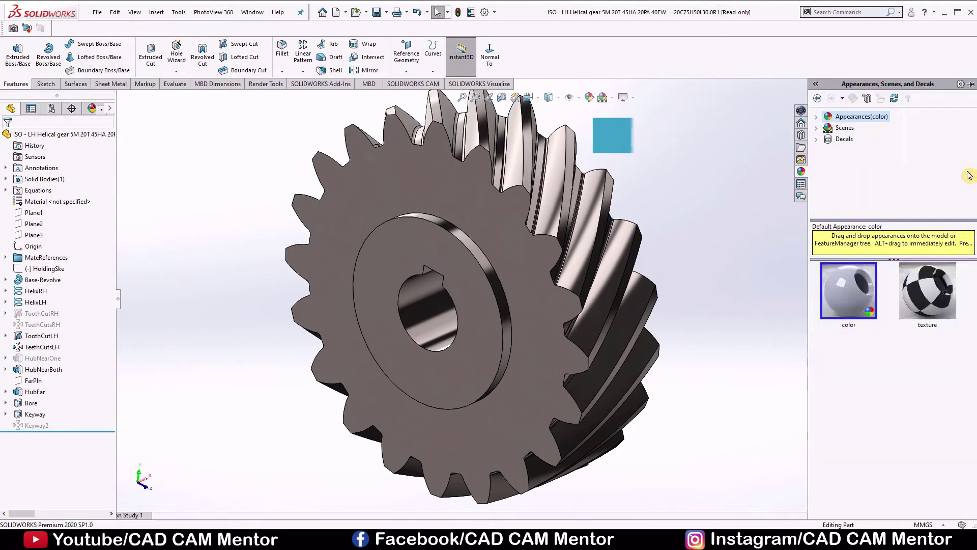
pyautogui.click(818, 117)
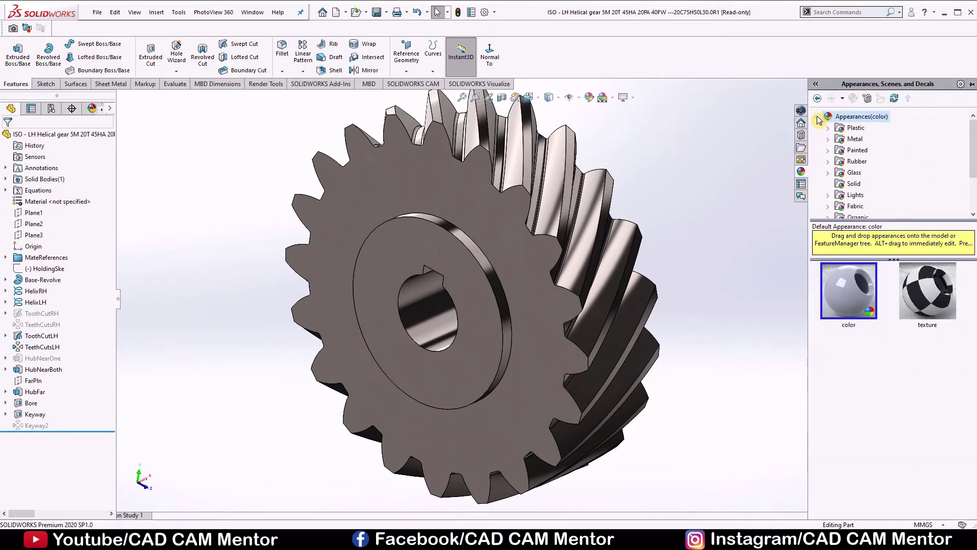
pyautogui.click(829, 139)
pyautogui.click(865, 128)
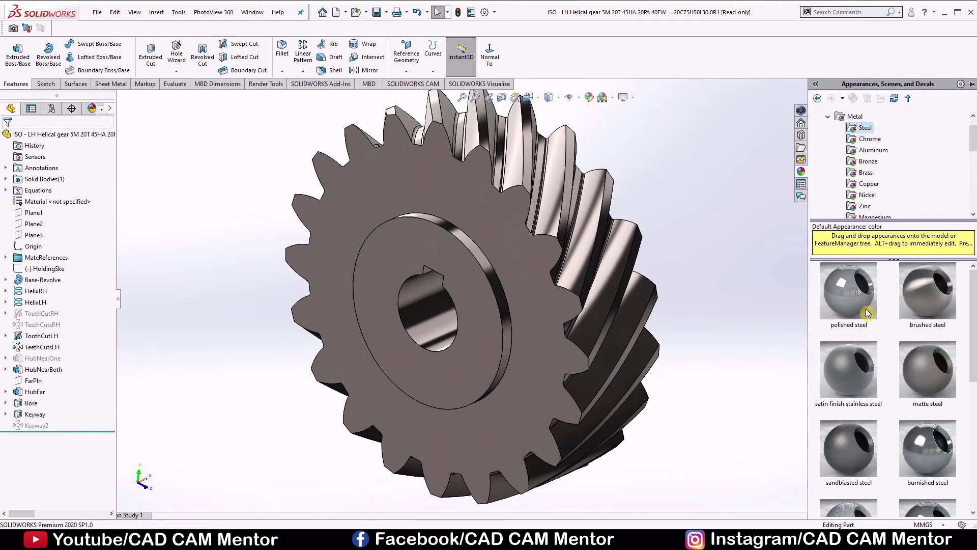
pyautogui.moveTo(858, 300); pyautogui.dragTo(562, 308)
pyautogui.click(564, 308)
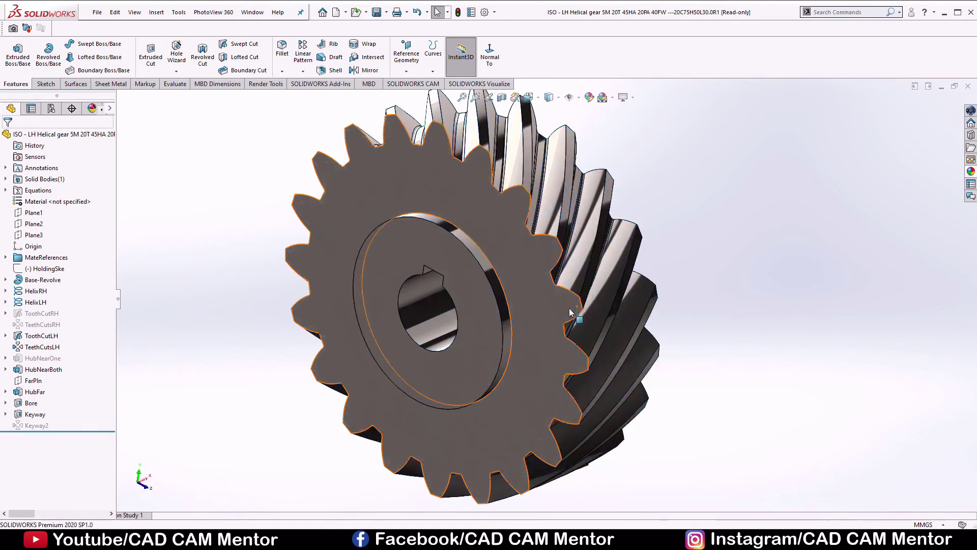